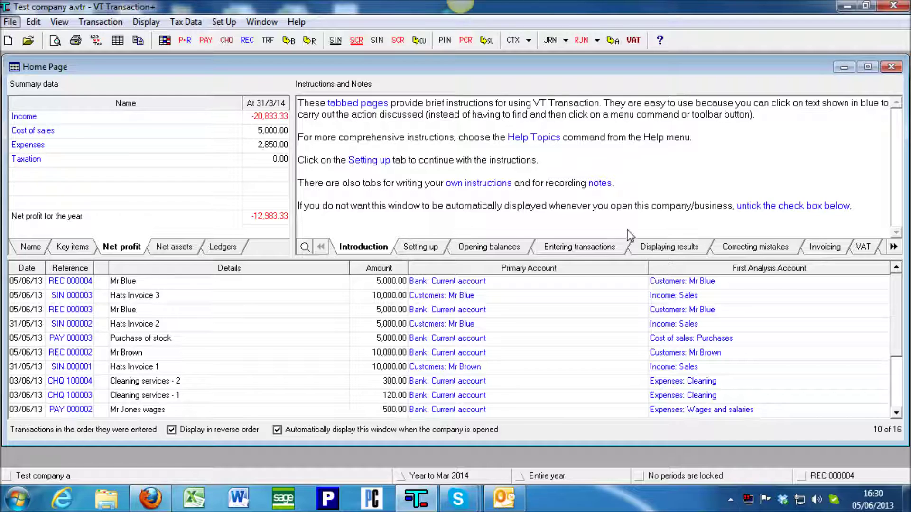
# Set up a new supplier account named Dave's Hats Ltd, leaving the contact details blank
pyautogui.click(489, 41)
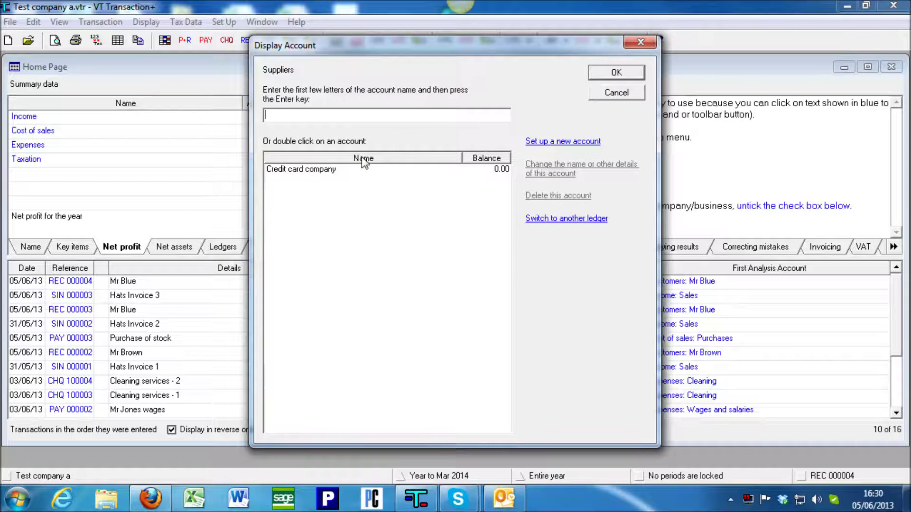
pyautogui.click(556, 141)
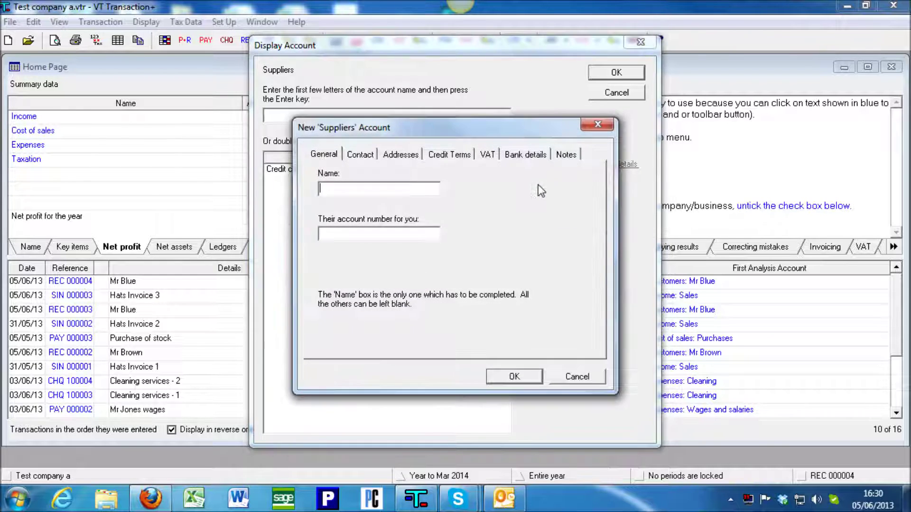
pyautogui.write("Dave's hats Ltd")
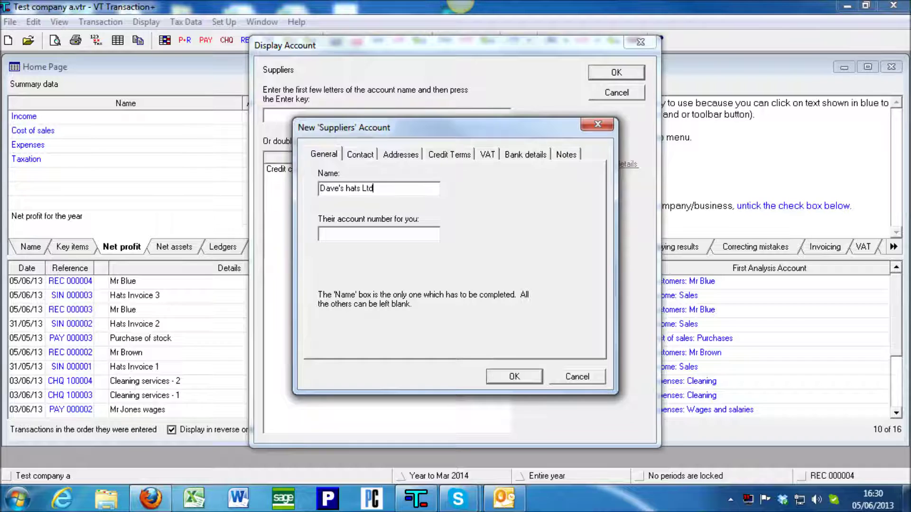
pyautogui.click(349, 189)
pyautogui.press('BackSpace')
pyautogui.write('H')
pyautogui.click(369, 155)
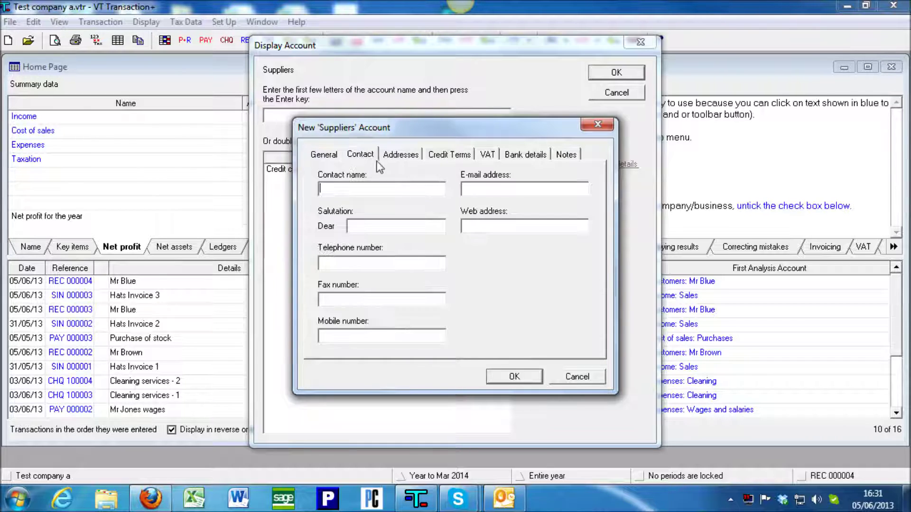
pyautogui.click(397, 155)
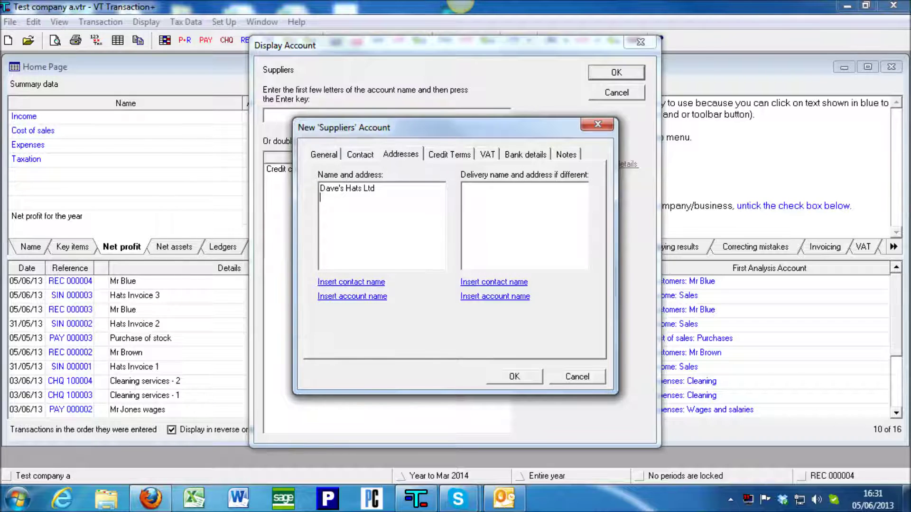
pyautogui.click(322, 155)
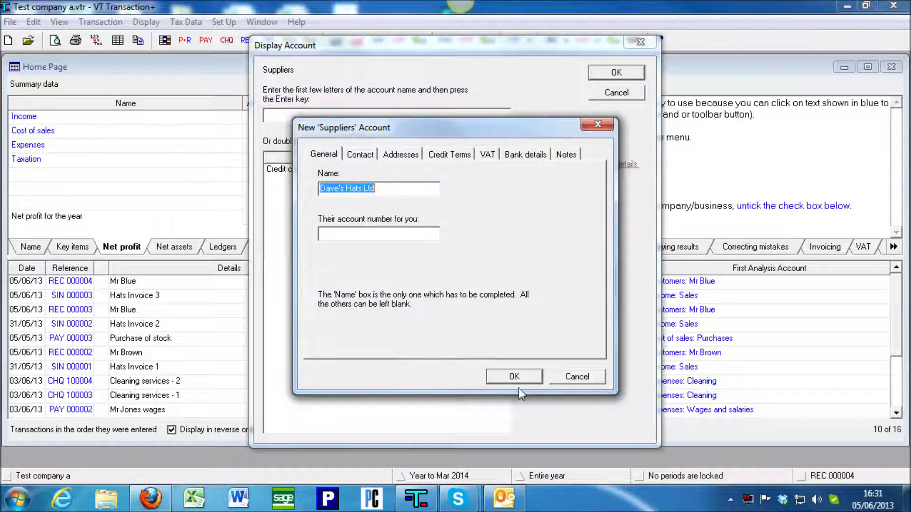
pyautogui.click(515, 377)
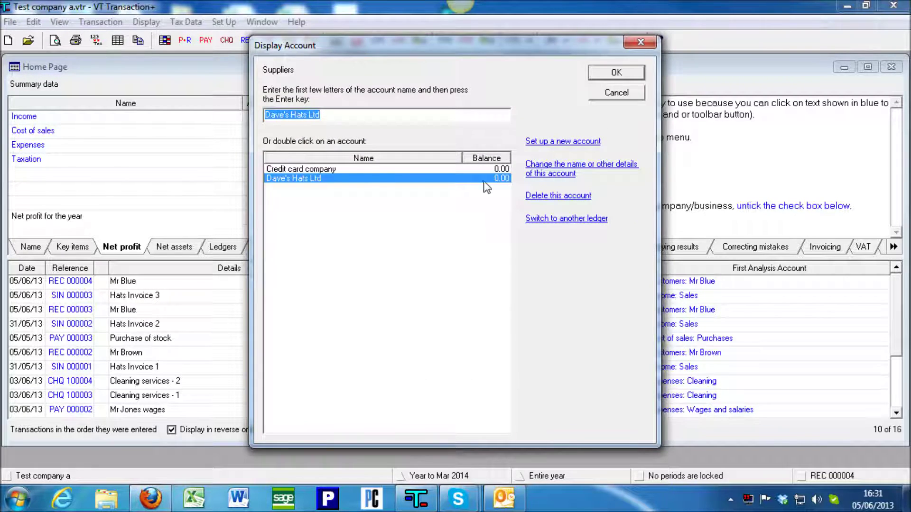
# Display the supplier account for Dave's Hats Ltd
pyautogui.click(315, 172)
pyautogui.click(318, 179)
pyautogui.click(616, 72)
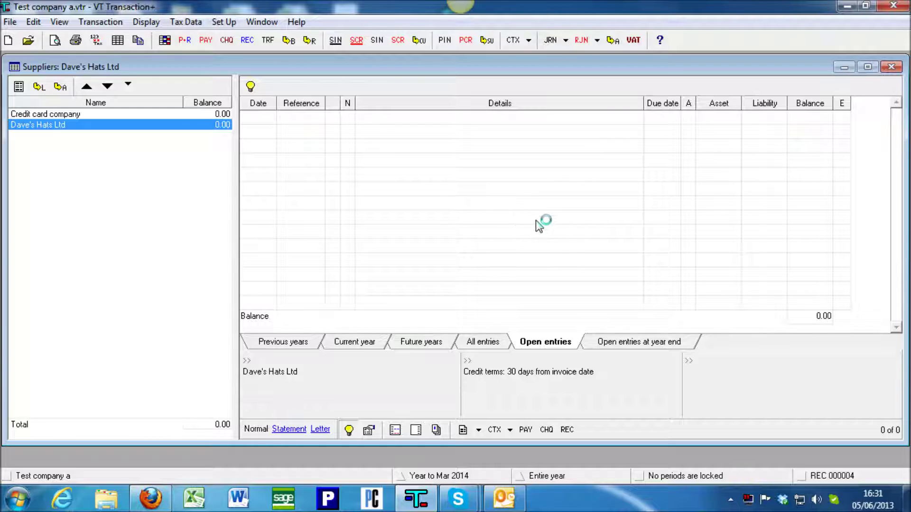
# Start a purchase invoice for Dave's Hats Ltd with details "1,000 hats - Invoice 45955", total 3,000.00 and 20% VAT
pyautogui.click(446, 42)
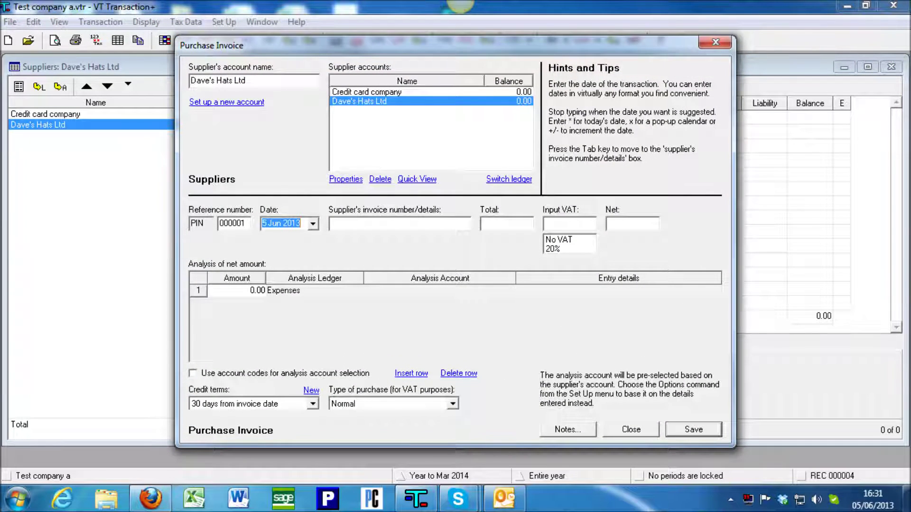
pyautogui.press('Tab')
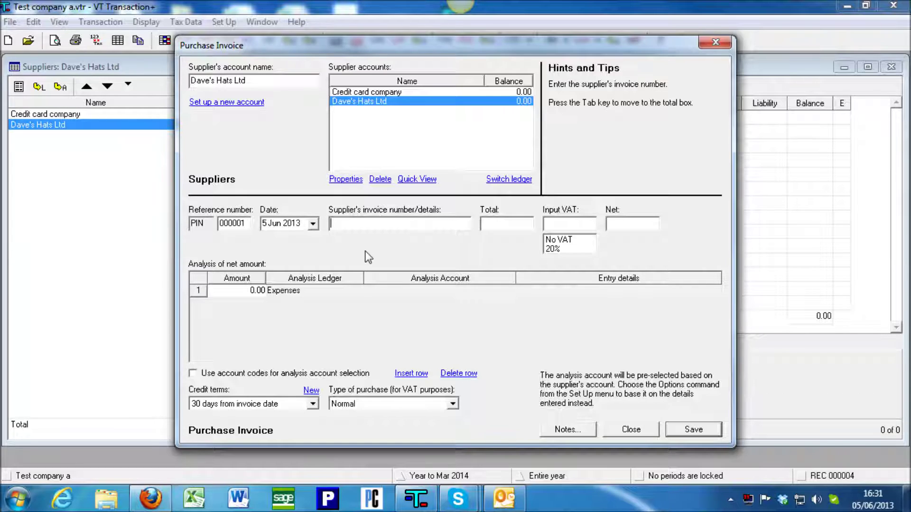
pyautogui.write('1,000 hats - Incvoice 45955')
pyautogui.press('Tab')
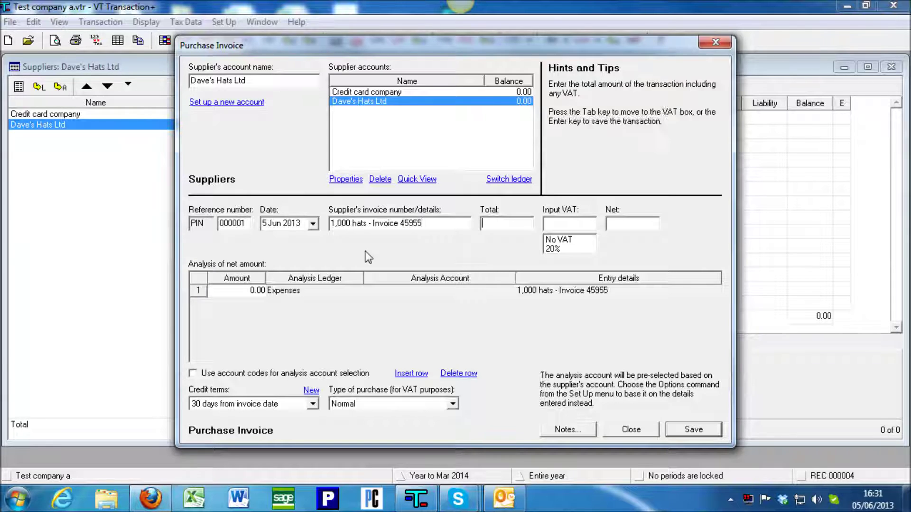
pyautogui.write('3000')
pyautogui.press('Tab')
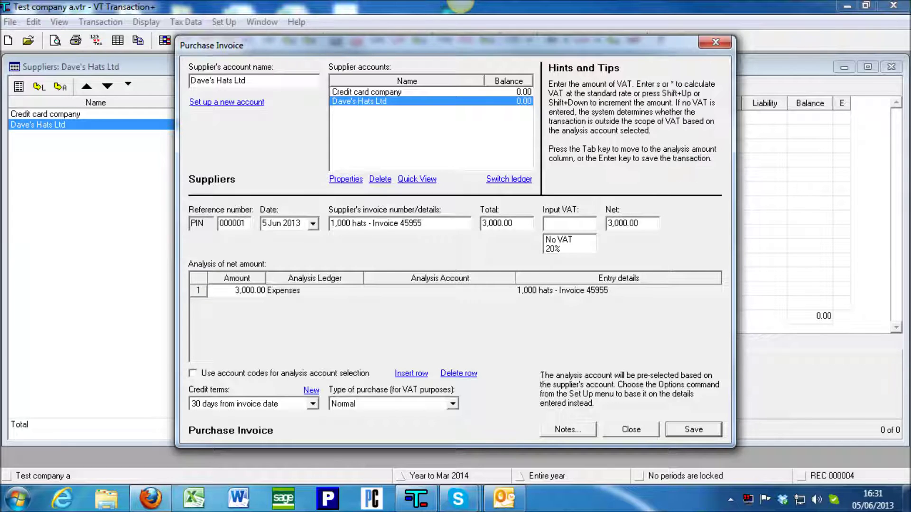
pyautogui.press('s')
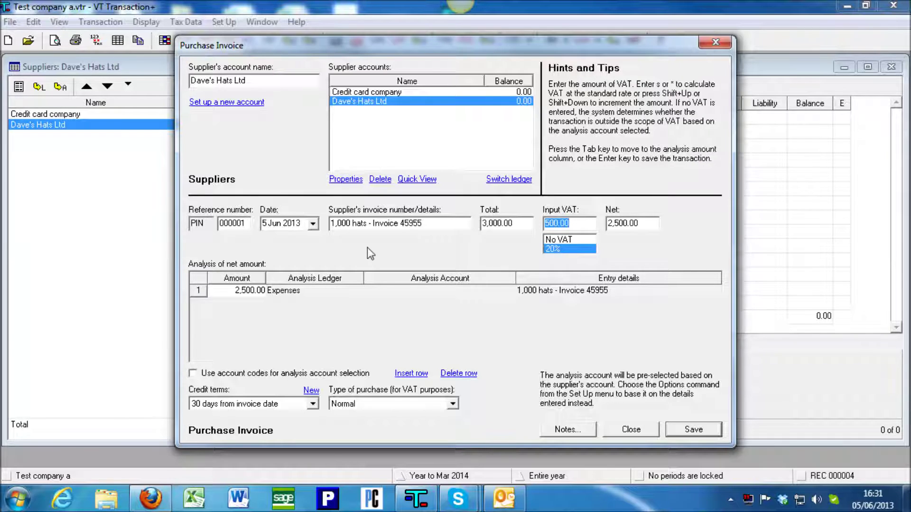
# Analyse the hats invoice's net amount to the Purchases account in the Cost of sales ledger
pyautogui.press('Tab')
pyautogui.click(340, 288)
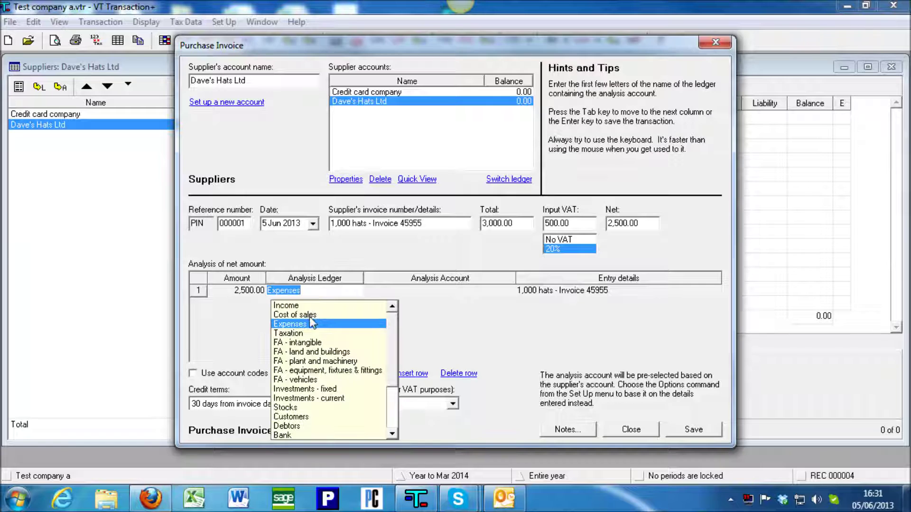
pyautogui.click(309, 315)
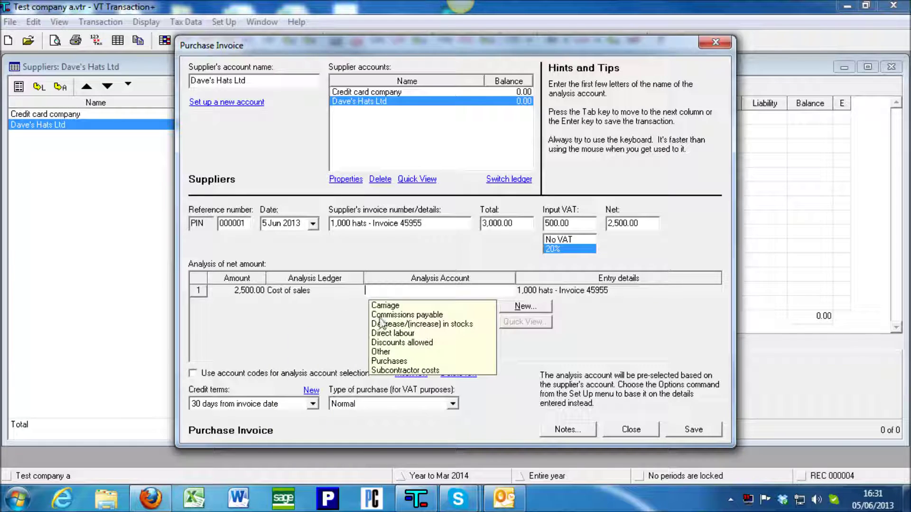
pyautogui.click(397, 361)
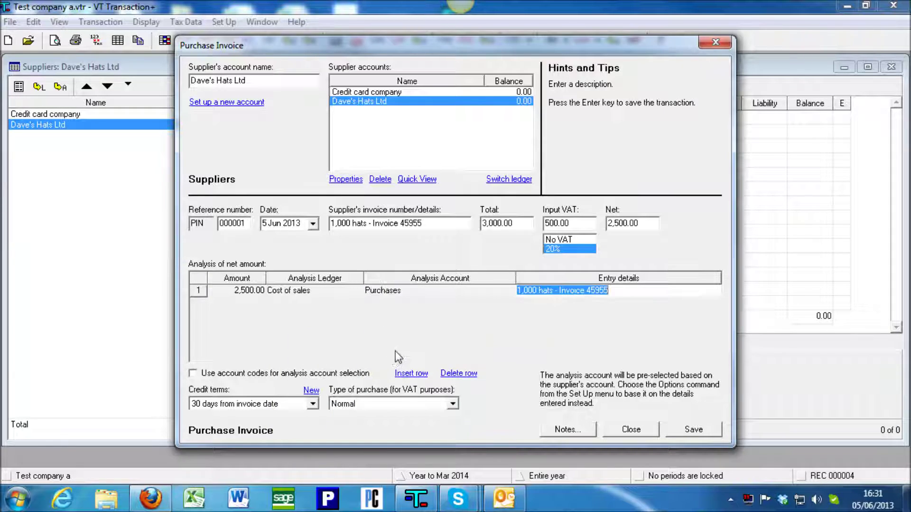
# Append "- 1" to the hats invoice's details, save the invoice and close the entry form
pyautogui.click(423, 224)
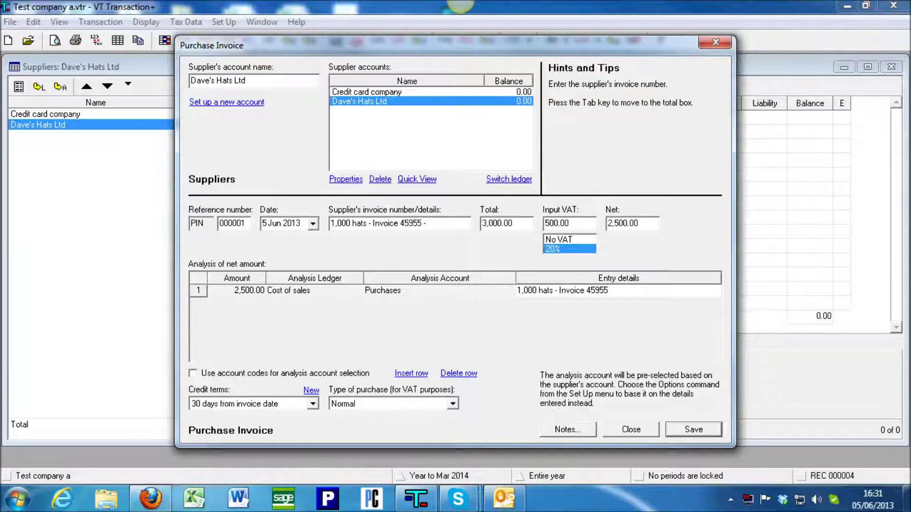
pyautogui.write('- 1')
pyautogui.press('Tab')
pyautogui.press('Tab')
pyautogui.press('Tab')
pyautogui.press('Tab')
pyautogui.press('Tab')
pyautogui.press('Tab')
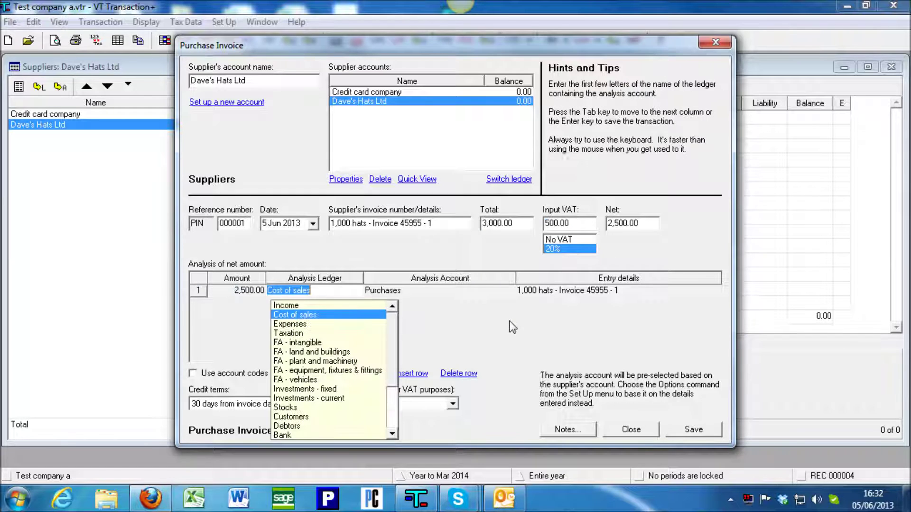
pyautogui.click(680, 427)
pyautogui.click(638, 431)
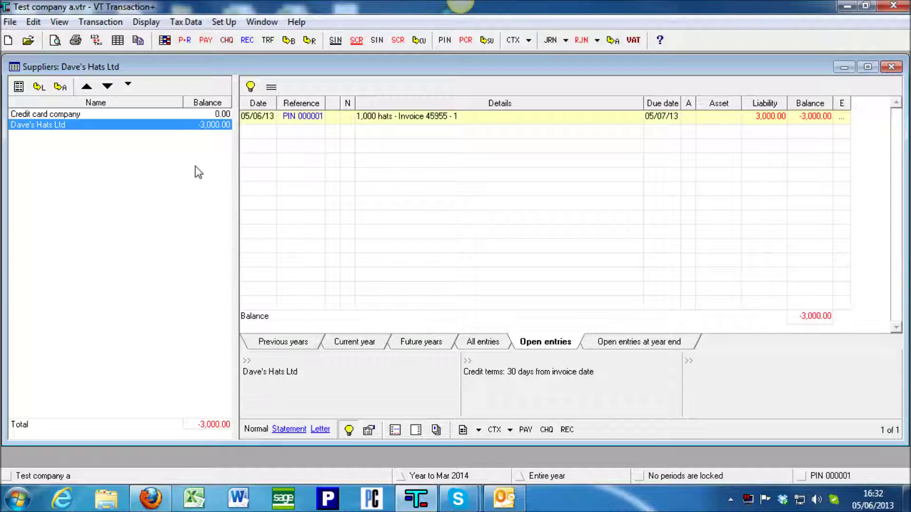
# Set up a new supplier account named Bob's Bonnets Ltd and display it
pyautogui.click(488, 41)
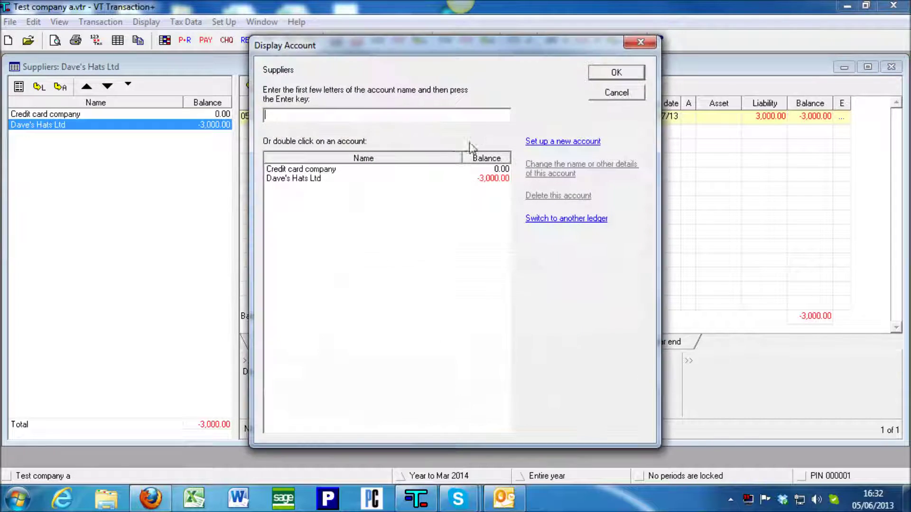
pyautogui.click(542, 142)
pyautogui.write("Bob's Bonnets")
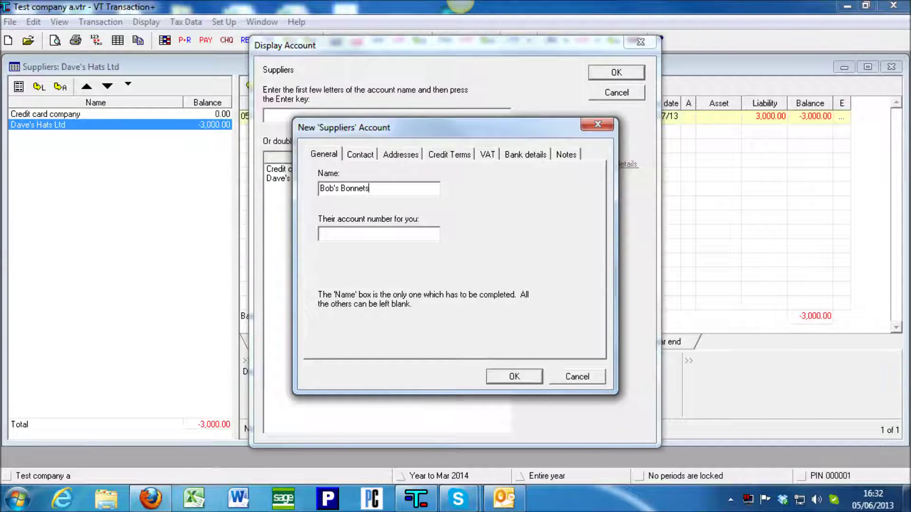
pyautogui.write(' Ltd')
pyautogui.click(505, 375)
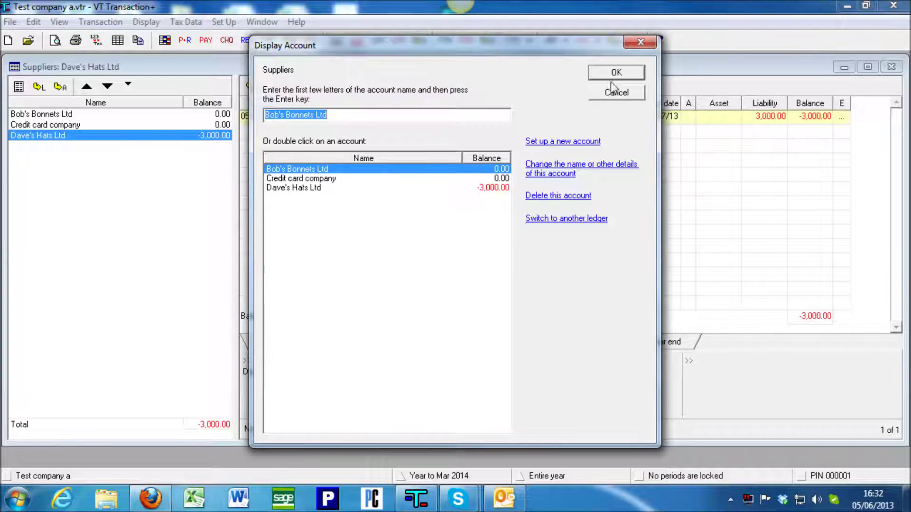
pyautogui.click(615, 75)
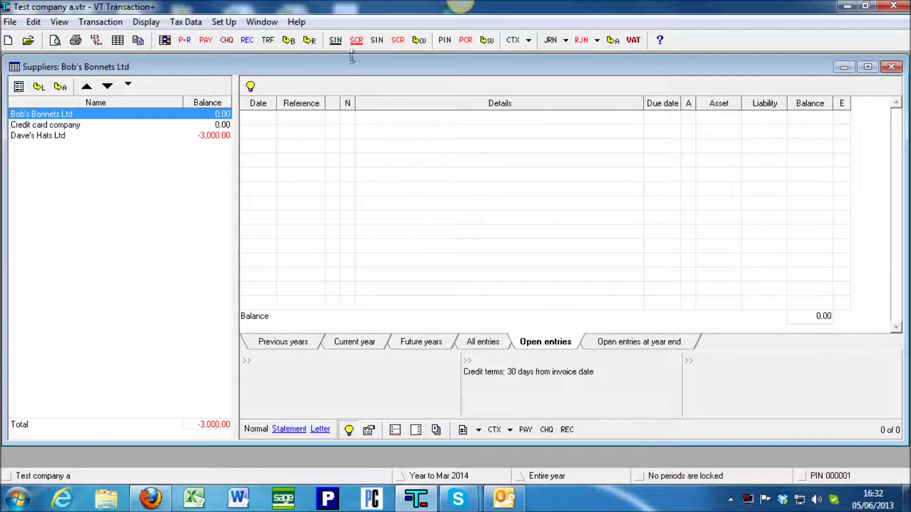
# Start a purchase invoice for Bob's Bonnets Ltd with details "500 Bonnets - Inv 56 - 2", total 3,200.00 and 20% VAT
pyautogui.click(445, 41)
pyautogui.press('Tab')
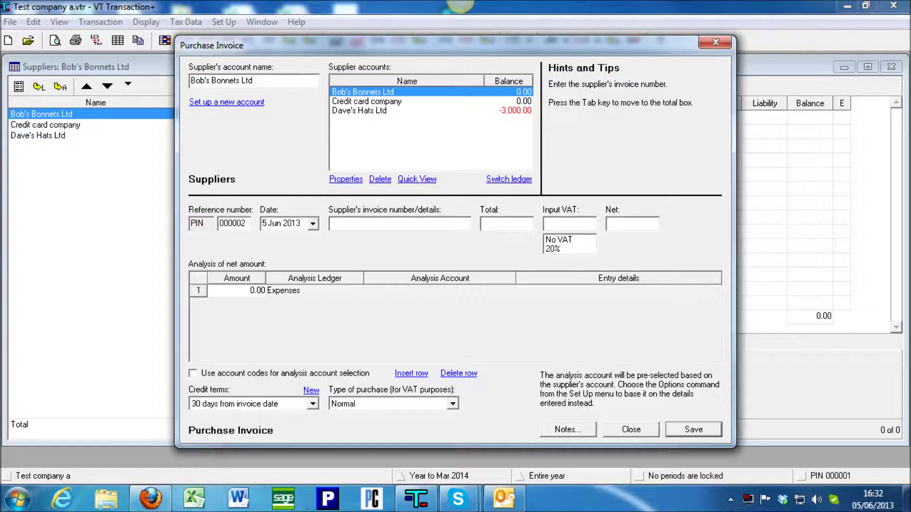
pyautogui.write('500 Boneet')
pyautogui.press('BackSpace')
pyautogui.press('BackSpace')
pyautogui.write('nets - Inv 56 - 2')
pyautogui.press('Tab')
pyautogui.write('3,200')
pyautogui.press('Tab')
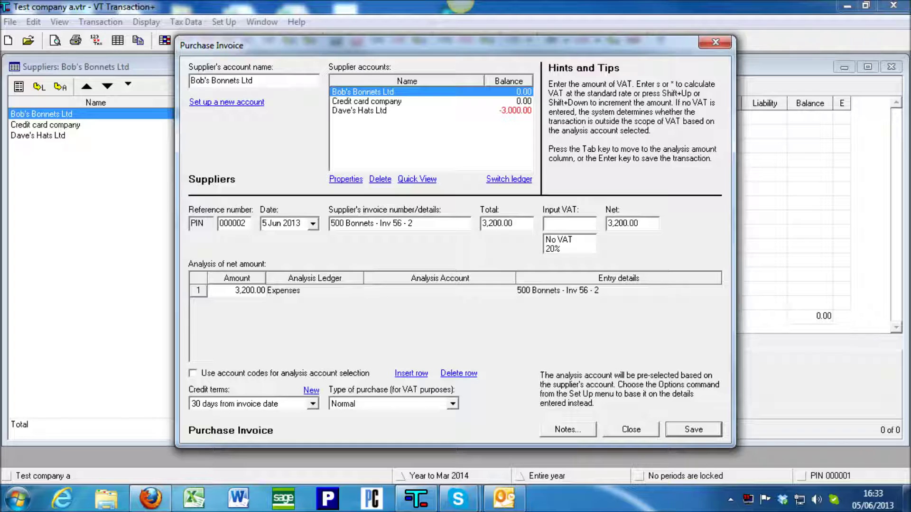
pyautogui.press('s')
# Analyse the bonnets invoice to Cost of sales: Purchases, save it and close the entry form
pyautogui.press('Tab')
pyautogui.press('Tab')
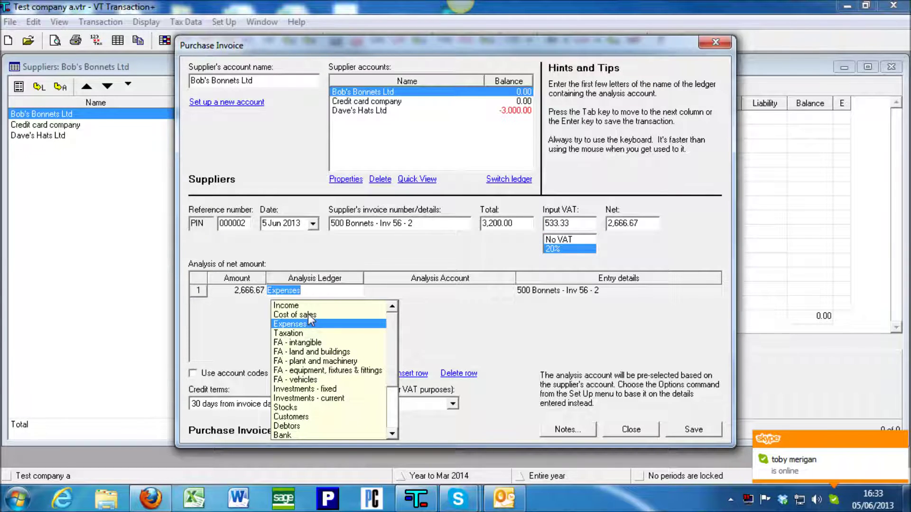
pyautogui.click(309, 315)
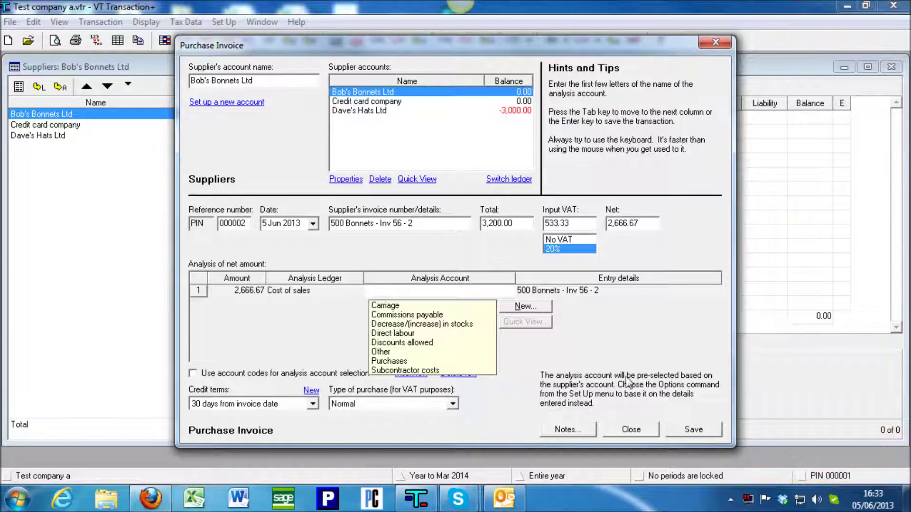
pyautogui.click(391, 363)
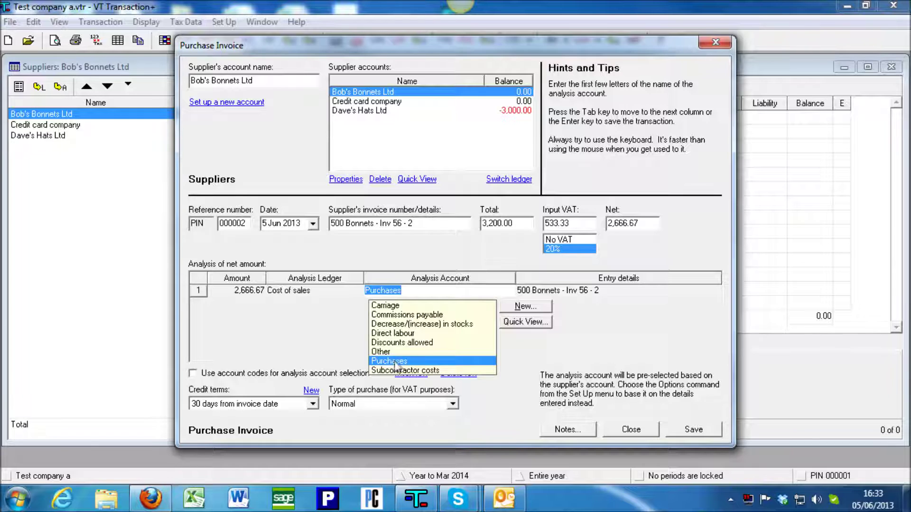
pyautogui.click(395, 366)
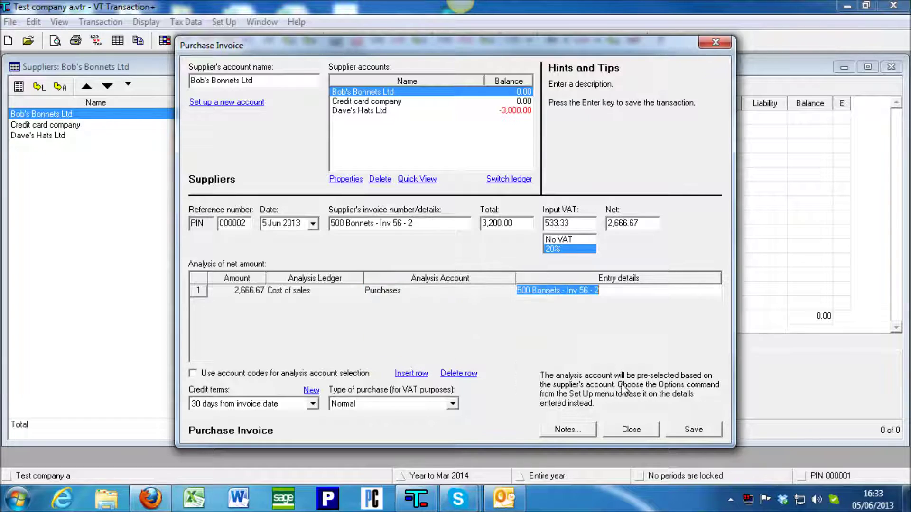
pyautogui.click(687, 431)
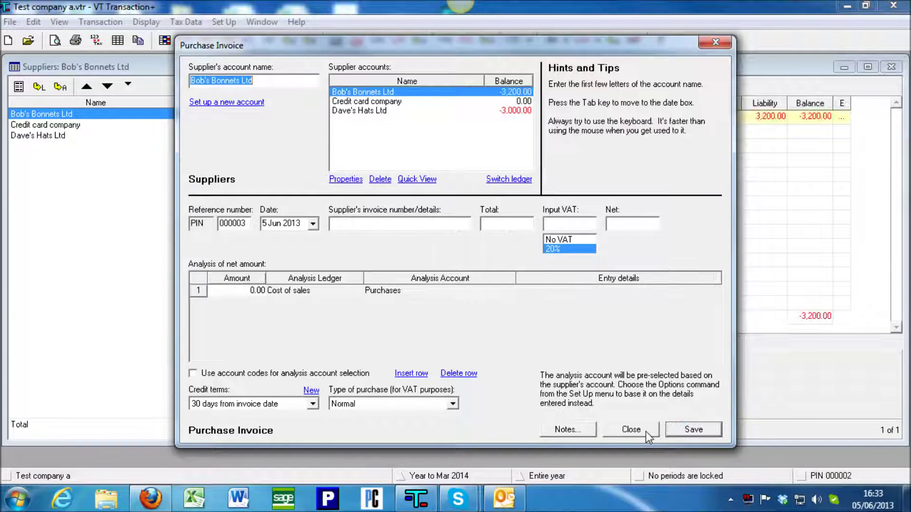
pyautogui.click(645, 430)
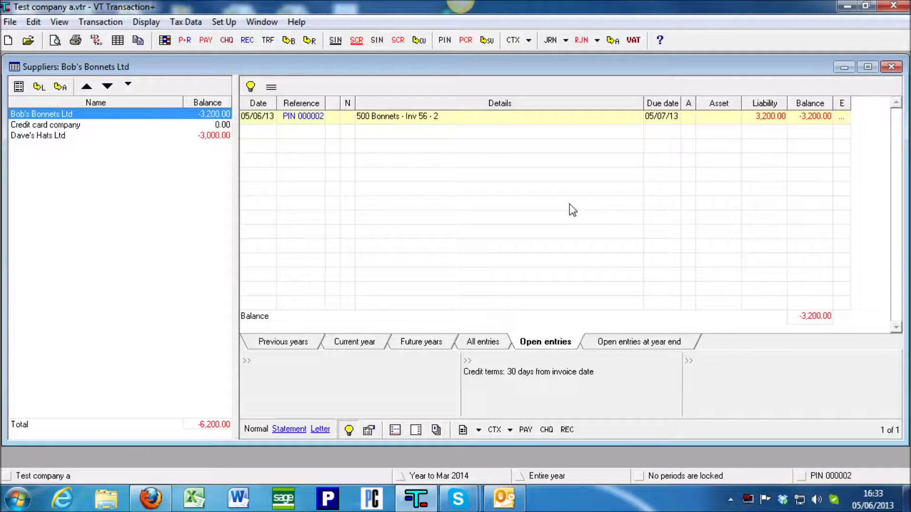
# Record and save a payment of Dave's Hats Ltd's open hats invoice in full, paid out of the Current account
pyautogui.press('alt')
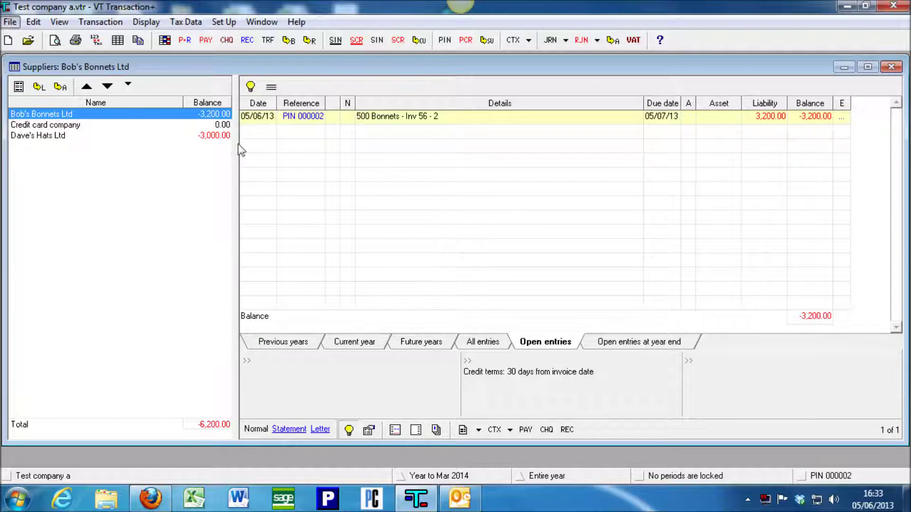
pyautogui.click(219, 136)
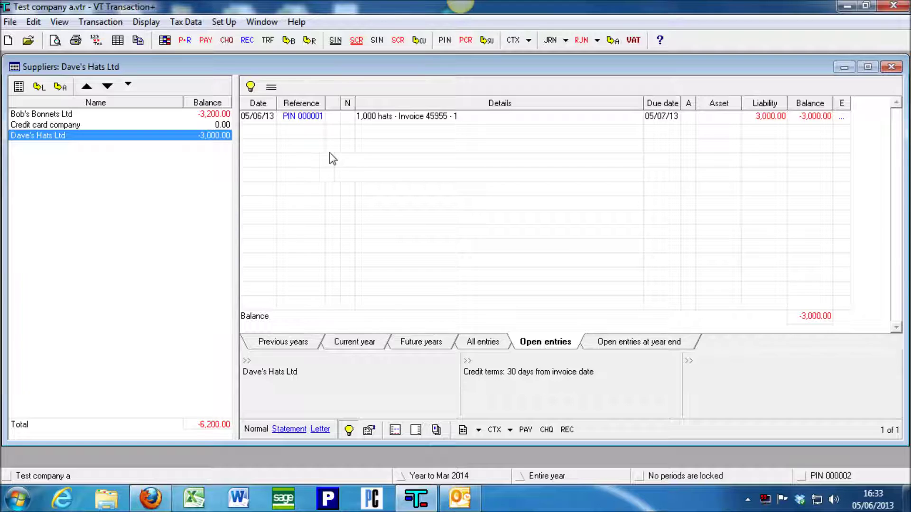
pyautogui.click(401, 120)
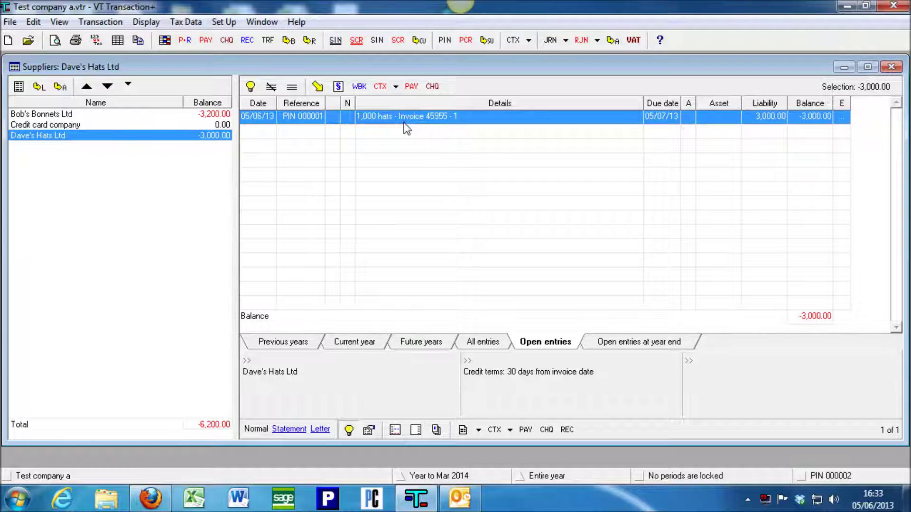
pyautogui.click(411, 87)
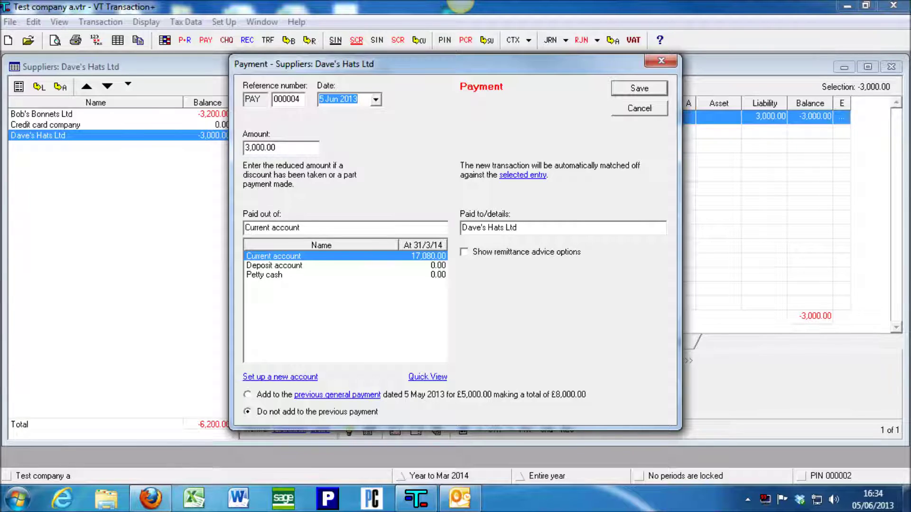
pyautogui.click(314, 268)
pyautogui.click(314, 260)
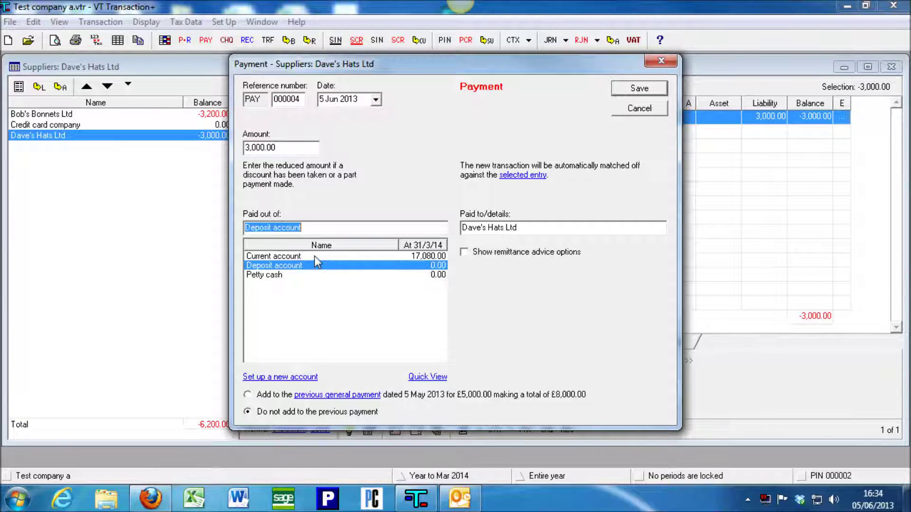
pyautogui.click(316, 254)
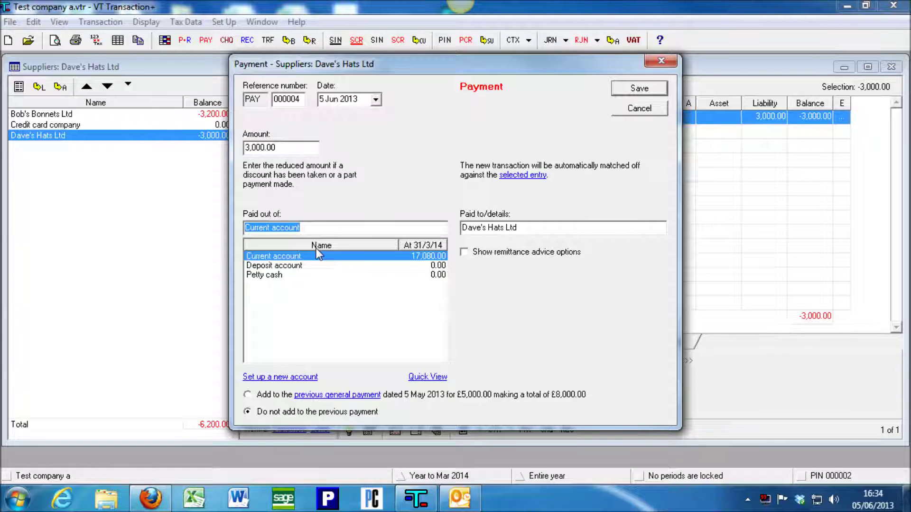
pyautogui.click(638, 89)
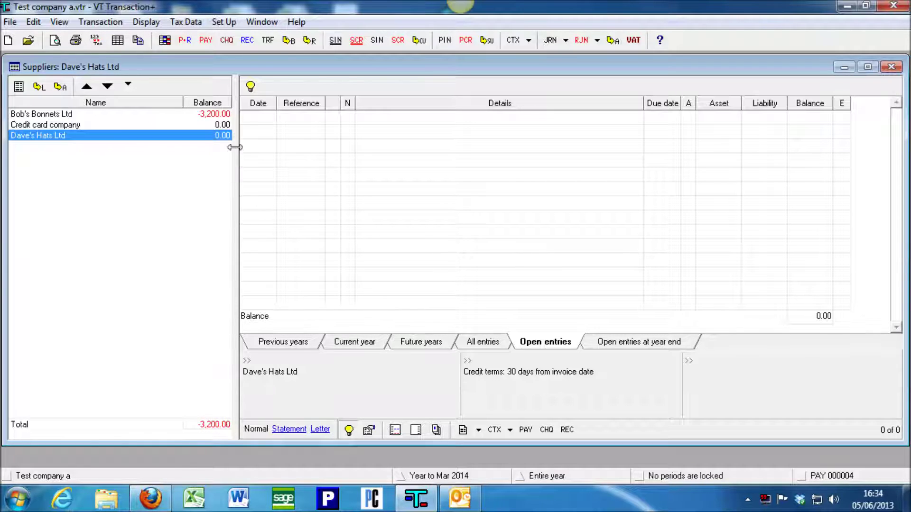
# Record and save a cheque payment for Bob's Bonnets Ltd's open bonnets invoice, with cheque number 100300 drawn on the Current account
pyautogui.click(214, 114)
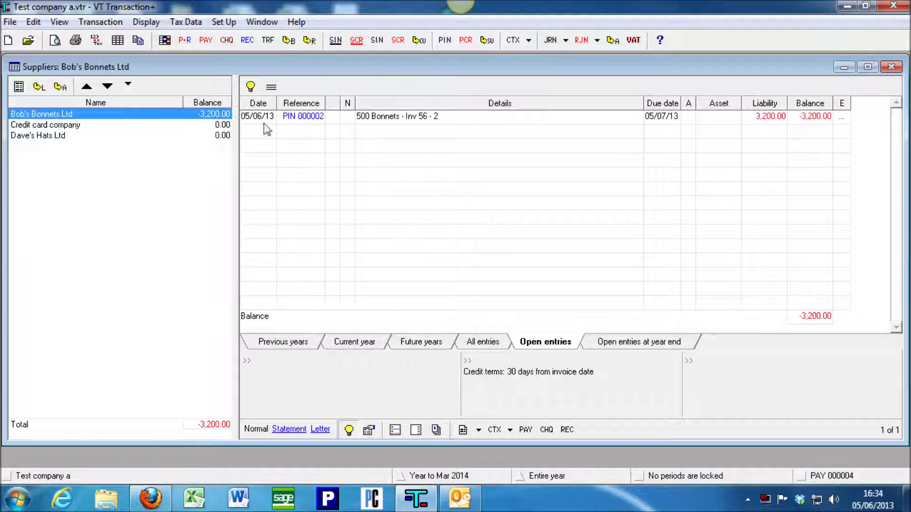
pyautogui.click(432, 118)
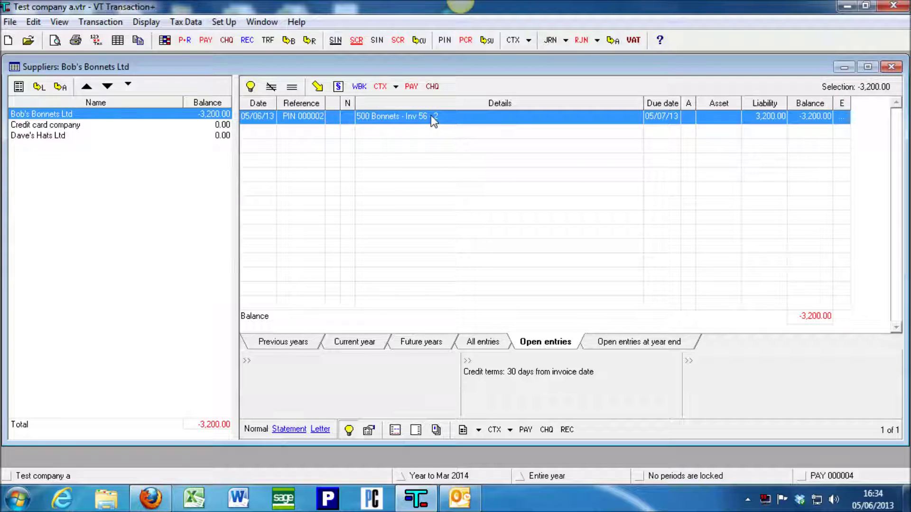
pyautogui.click(433, 86)
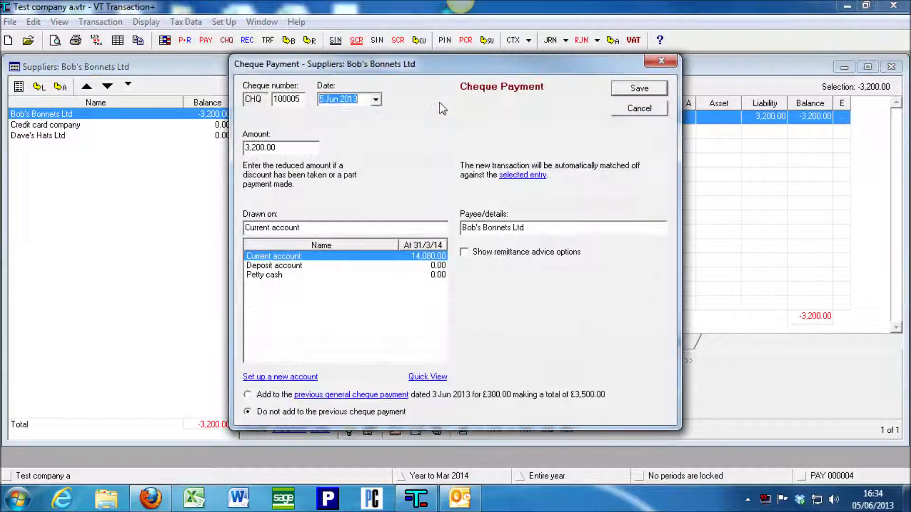
pyautogui.click(289, 99)
pyautogui.write('100')
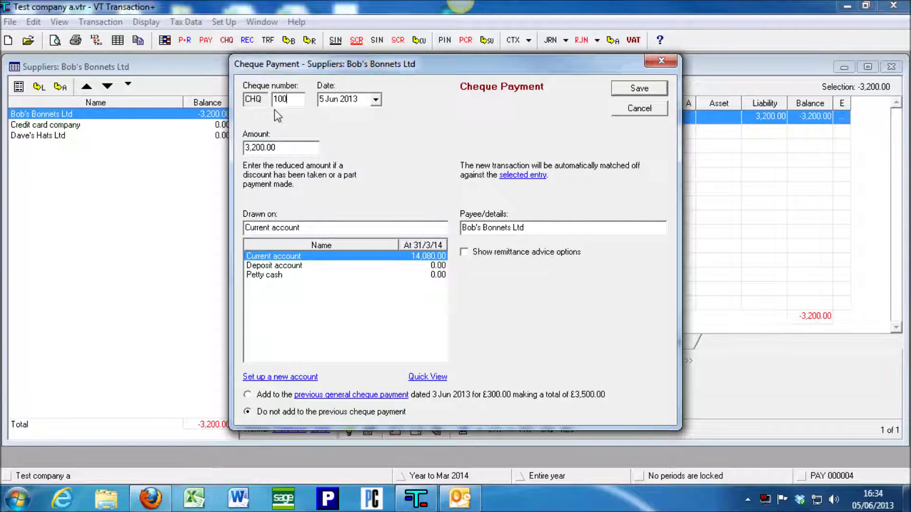
pyautogui.write('300')
pyautogui.click(317, 256)
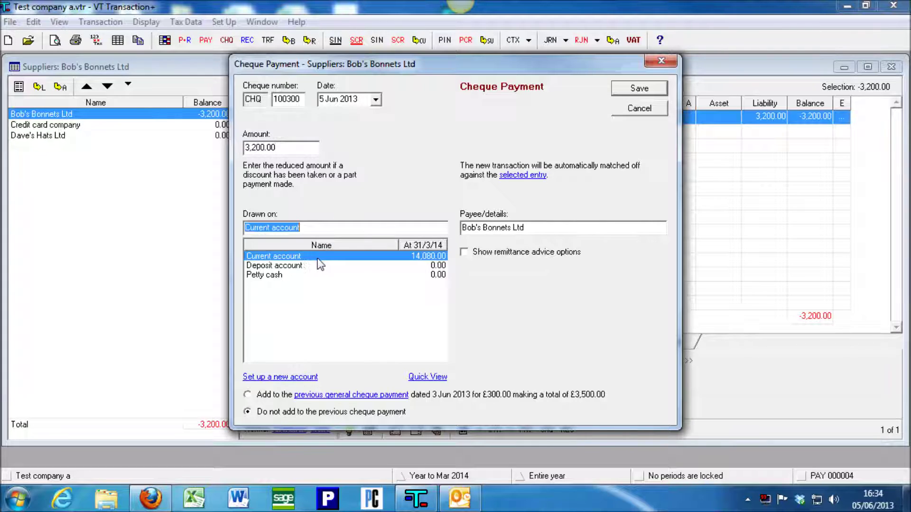
pyautogui.click(629, 89)
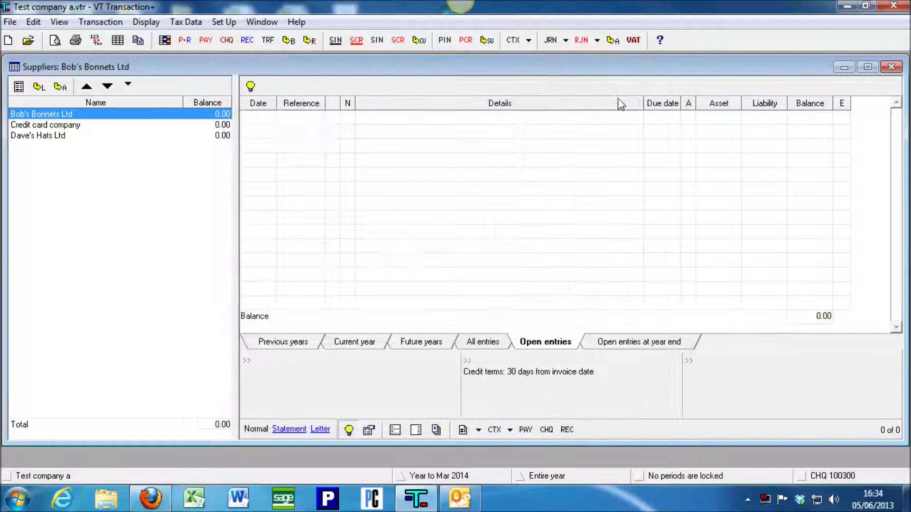